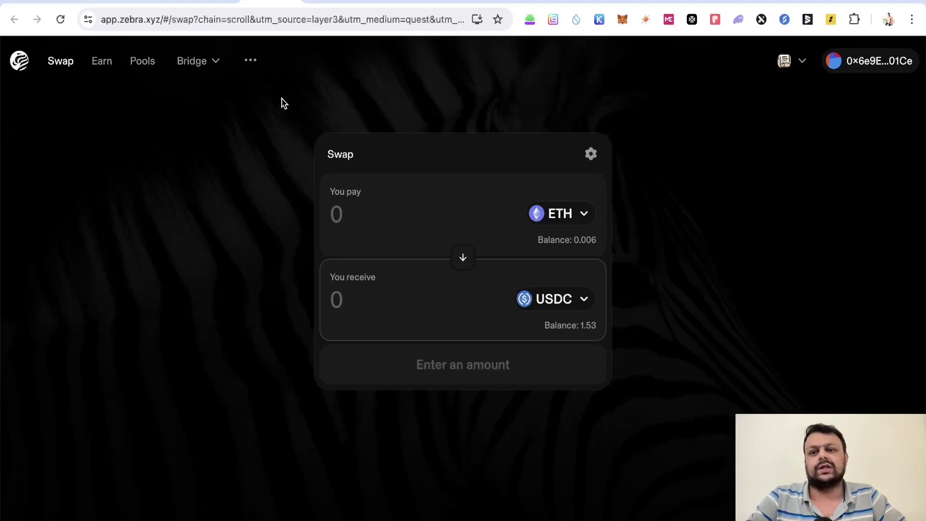
# Step: Switch to Satori and examine its ETH-USD trading page and the portfolio's account overview
pyautogui.click(327, 2)
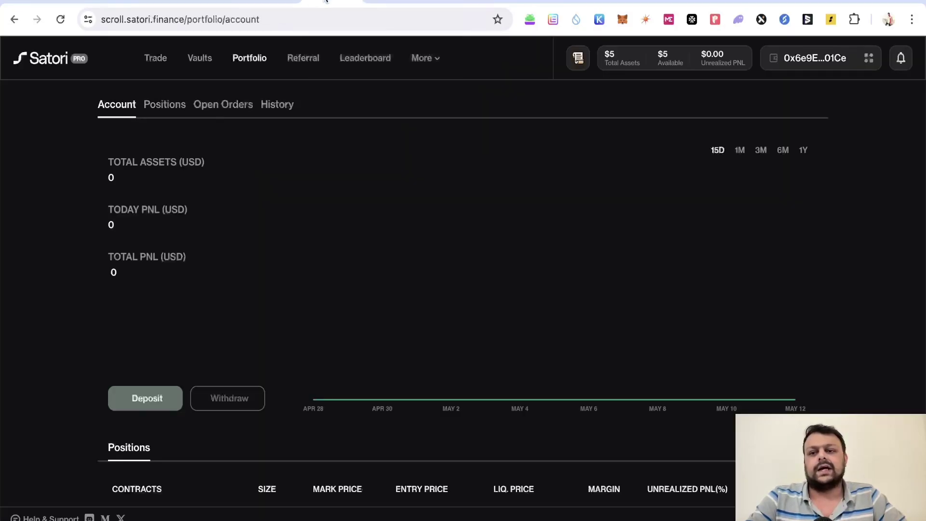
pyautogui.click(161, 59)
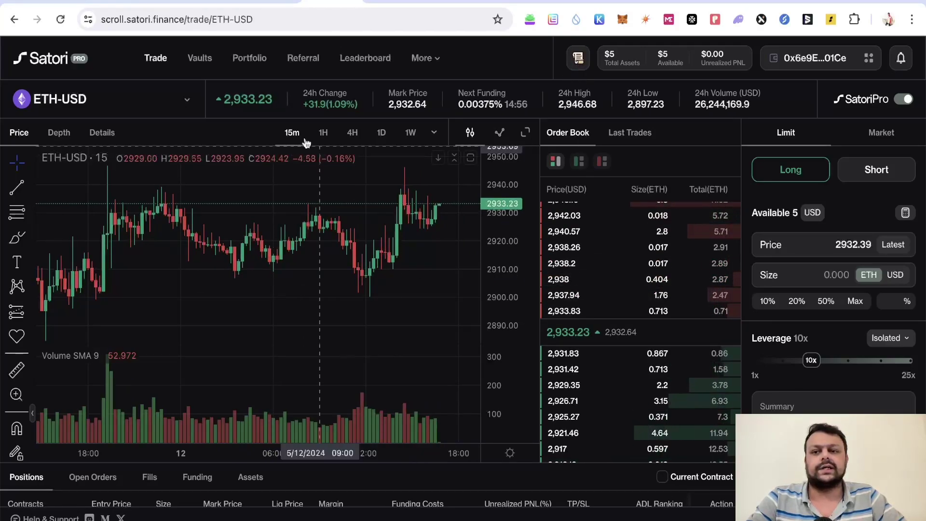
pyautogui.click(266, 63)
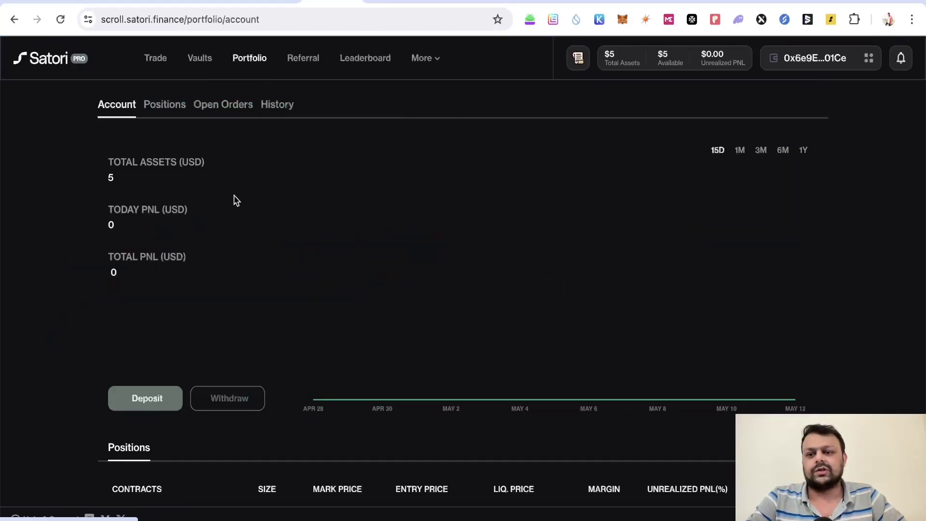
pyautogui.scroll(-2, 262, 237)
pyautogui.scroll(2, 255, 232)
pyautogui.scroll(-1, 193, 270)
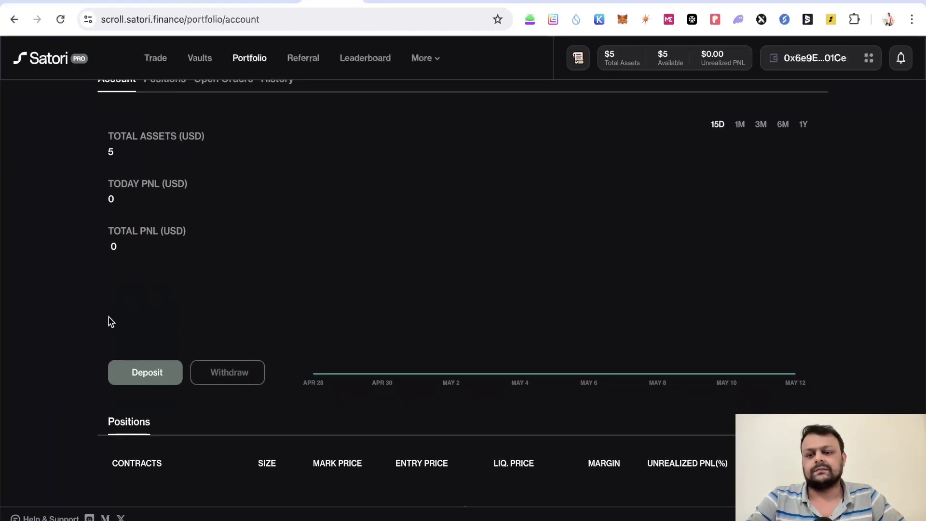
pyautogui.scroll(-2, 184, 364)
pyautogui.scroll(3, 186, 354)
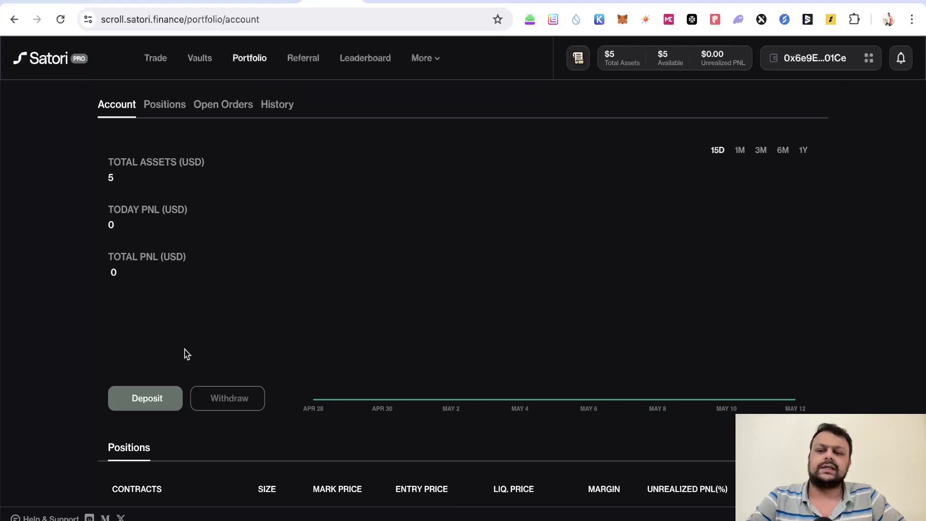
pyautogui.scroll(-1, 289, 342)
pyautogui.scroll(1, 337, 331)
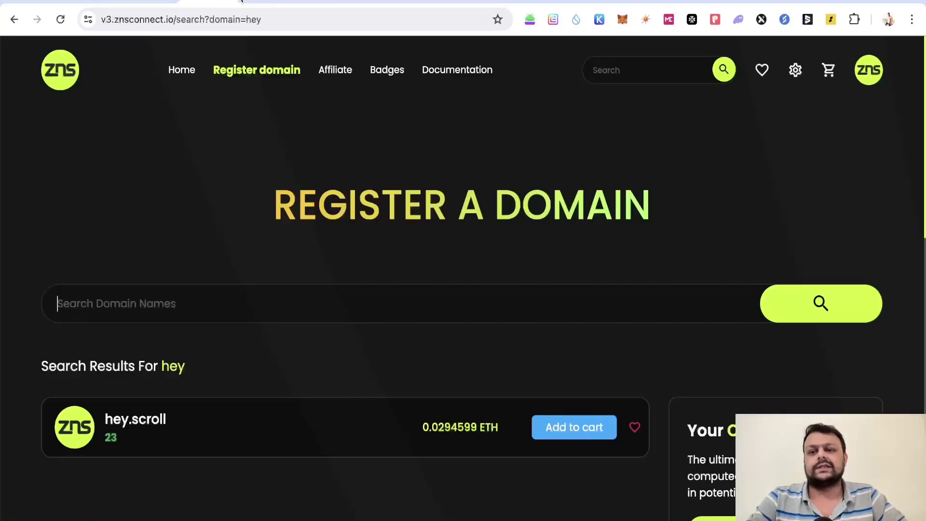
# Step: Return to the Satori portfolio and inspect the realized PNL on the account chart for 4/29/2024
pyautogui.click(252, 2)
pyautogui.click(332, 1)
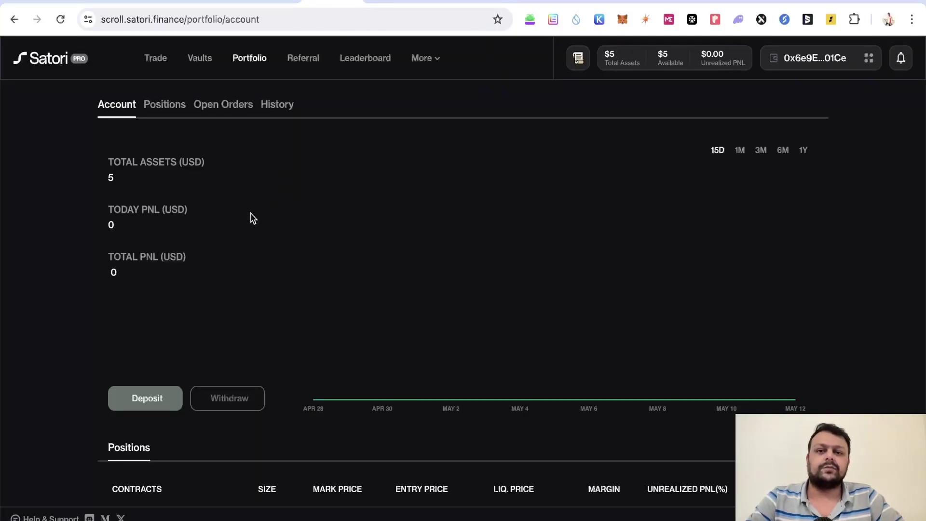
pyautogui.moveTo(337, 181)
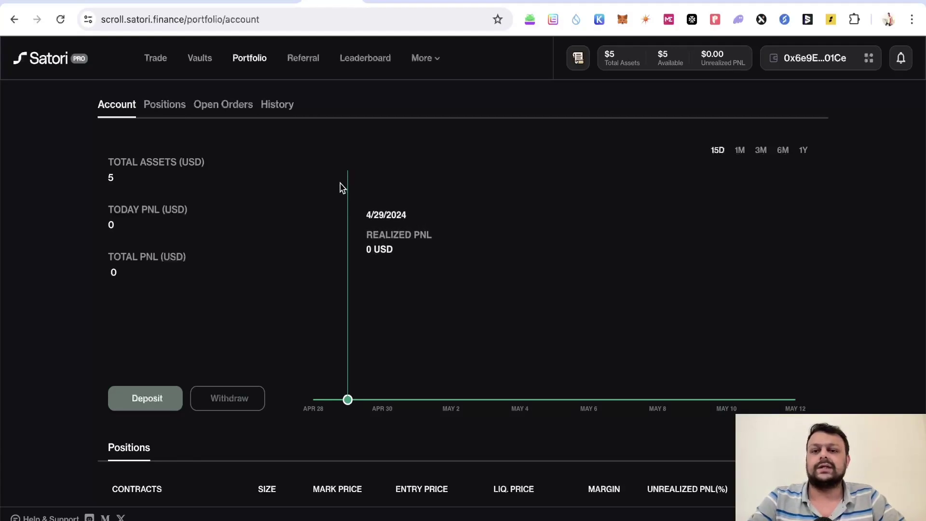
# Step: Switch to Compound's USDC market on Scroll, review the dashboard's collateral and balances, and dismiss the Phantom notice
pyautogui.click(381, 3)
pyautogui.scroll(-2, 388, 219)
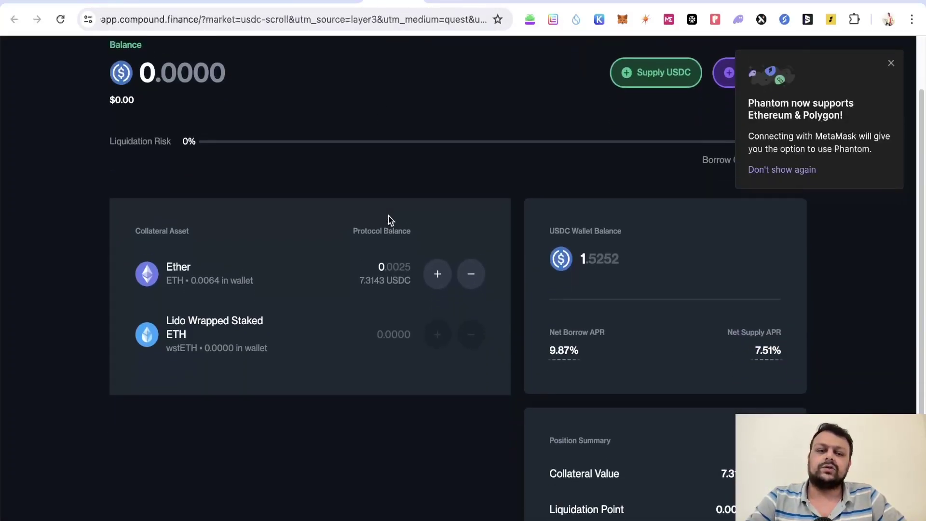
pyautogui.scroll(2, 387, 217)
pyautogui.click(891, 64)
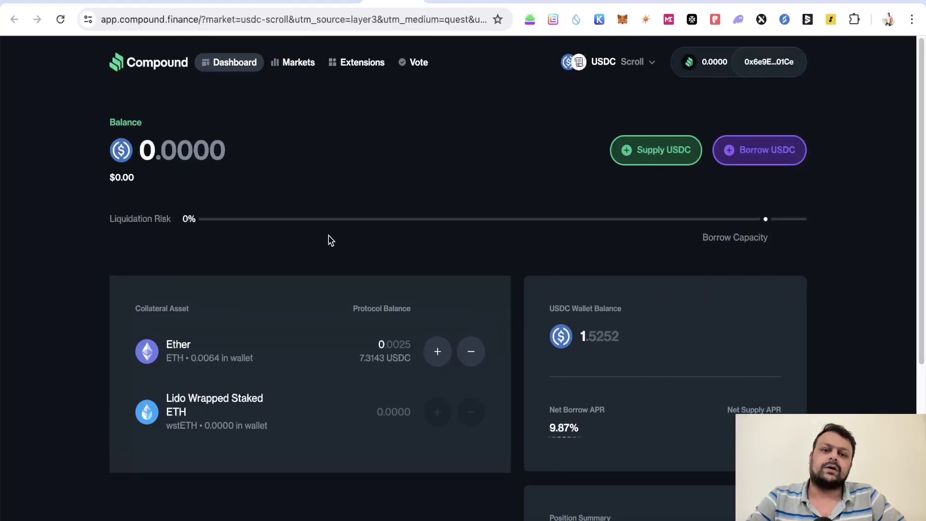
pyautogui.click(609, 62)
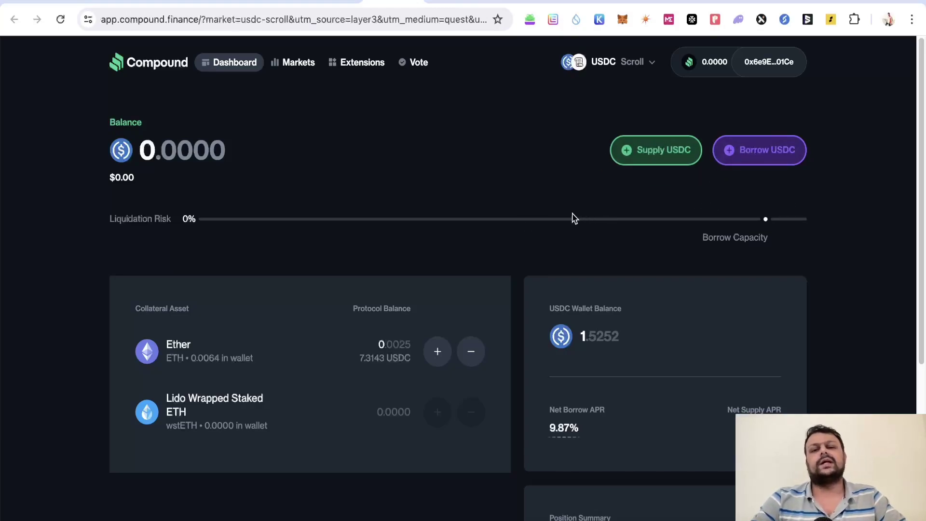
# Step: Switch to LayerBank and examine the protocol stats, the account's supply and borrow balances, and the market list
pyautogui.click(510, 1)
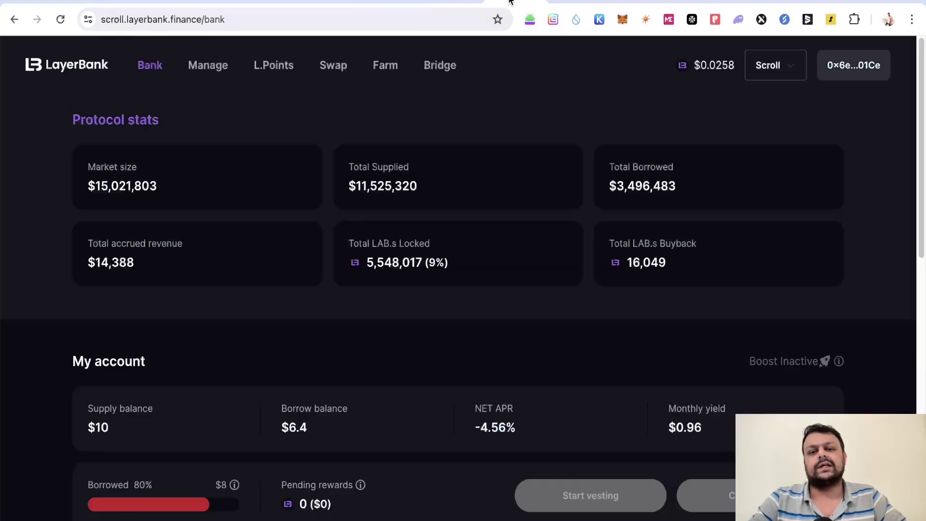
pyautogui.scroll(-5, 368, 278)
pyautogui.scroll(2, 283, 283)
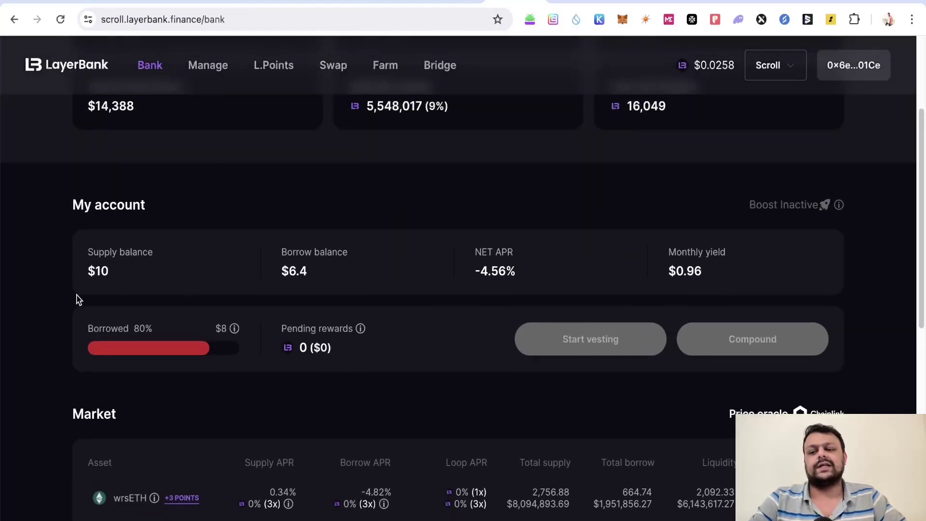
pyautogui.scroll(3, 174, 315)
pyautogui.scroll(-11, 176, 315)
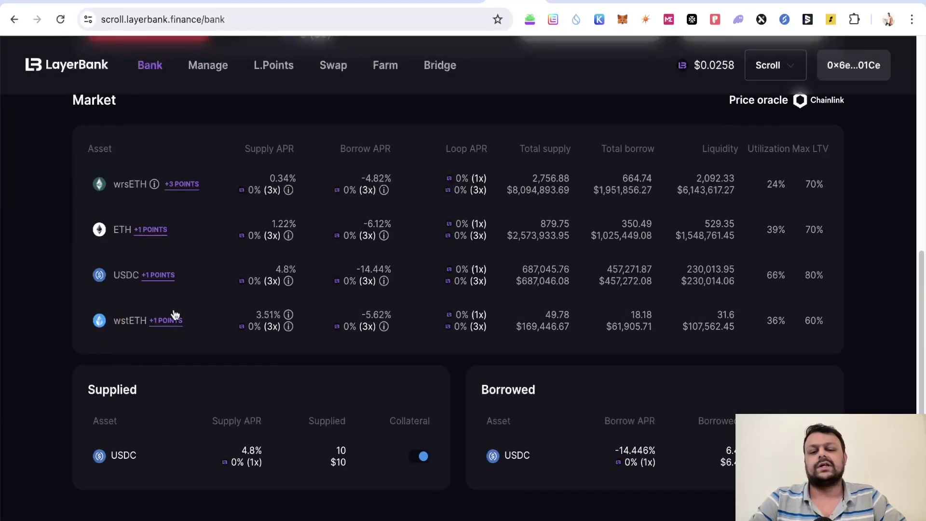
pyautogui.scroll(9, 183, 316)
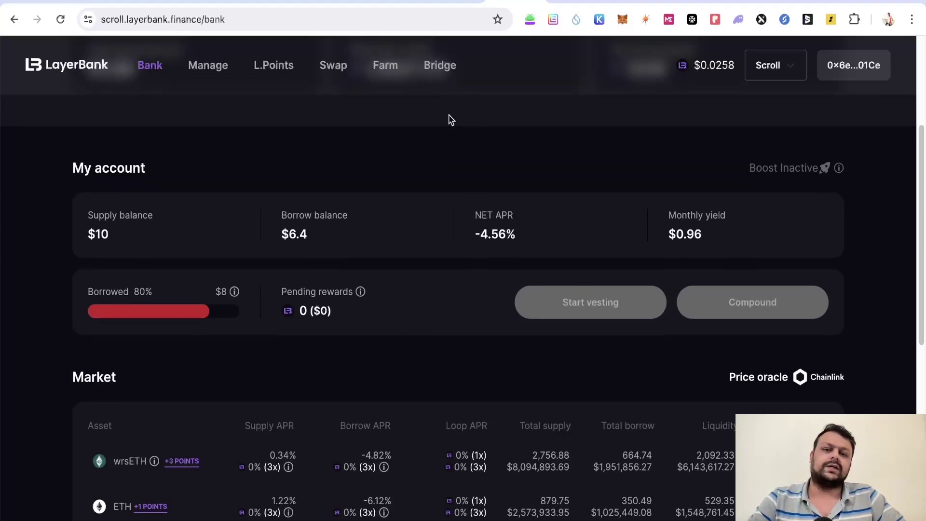
pyautogui.scroll(1, 444, 72)
# Step: Switch to SyncSwap, open the swap page and check which network is selected
pyautogui.click(444, 1)
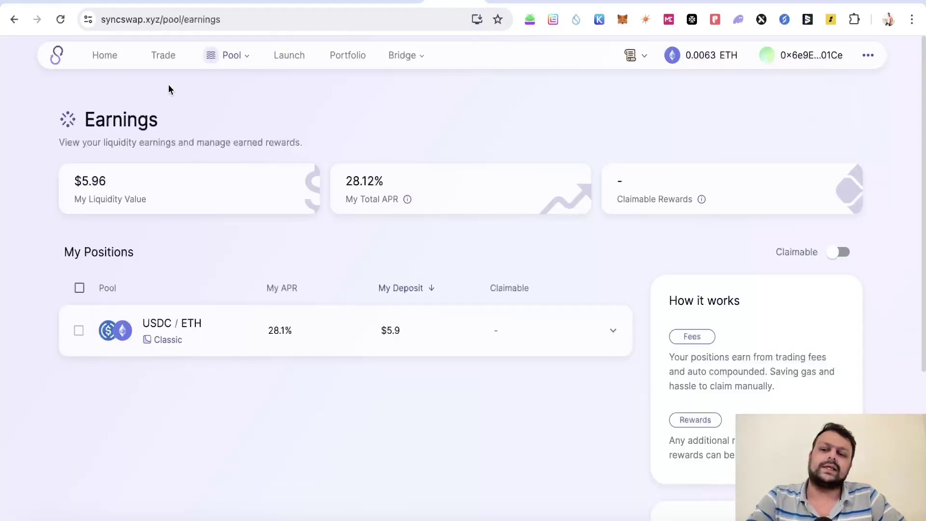
pyautogui.click(172, 59)
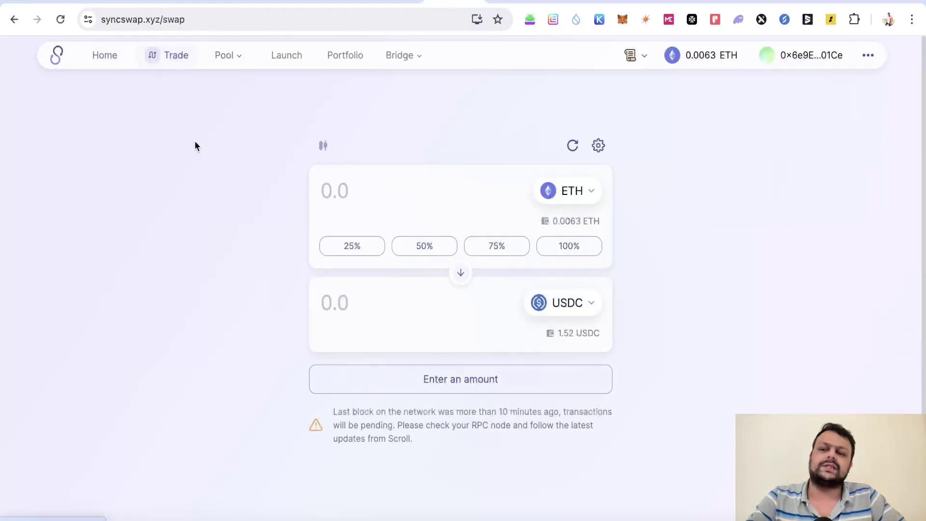
pyautogui.click(633, 57)
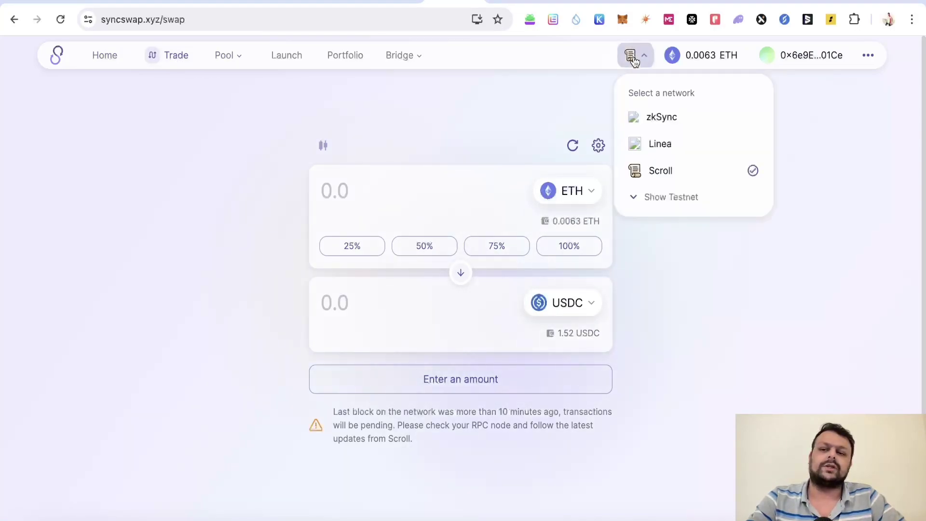
pyautogui.click(537, 120)
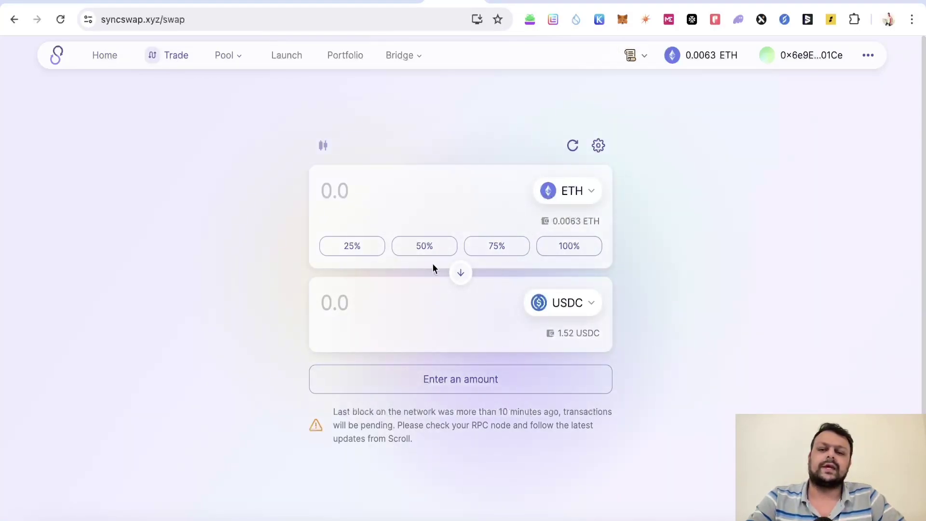
# Step: Look through SyncSwap's list of all pools and its home page, ending on the swap page
pyautogui.click(226, 57)
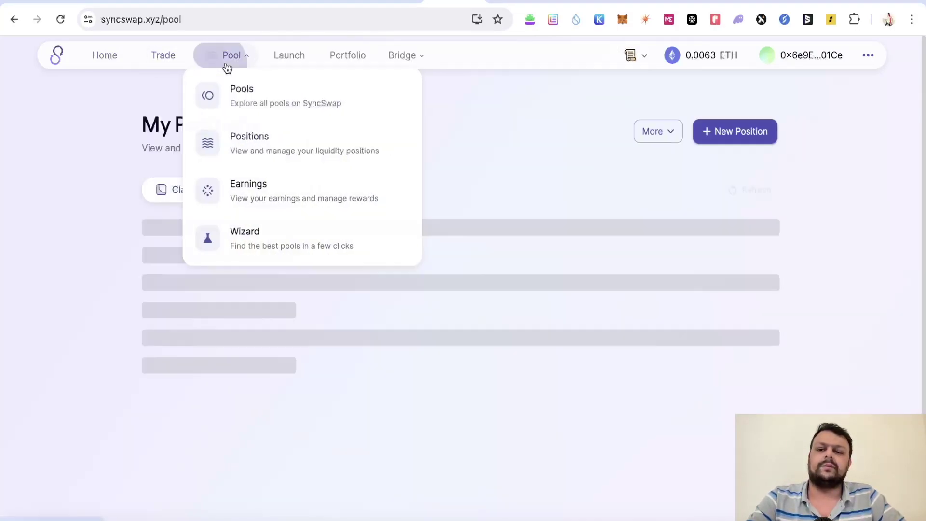
pyautogui.click(258, 111)
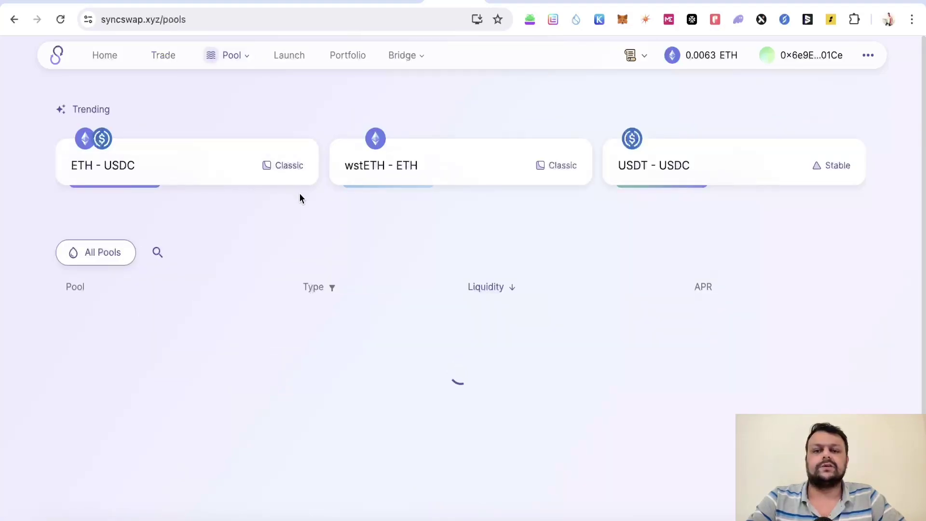
pyautogui.scroll(-1, 300, 195)
pyautogui.scroll(1, 303, 200)
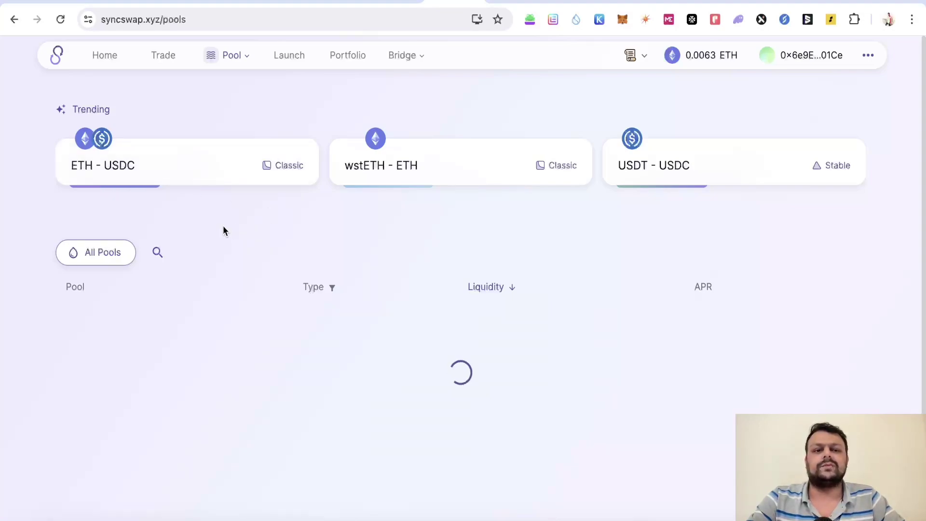
pyautogui.click(104, 57)
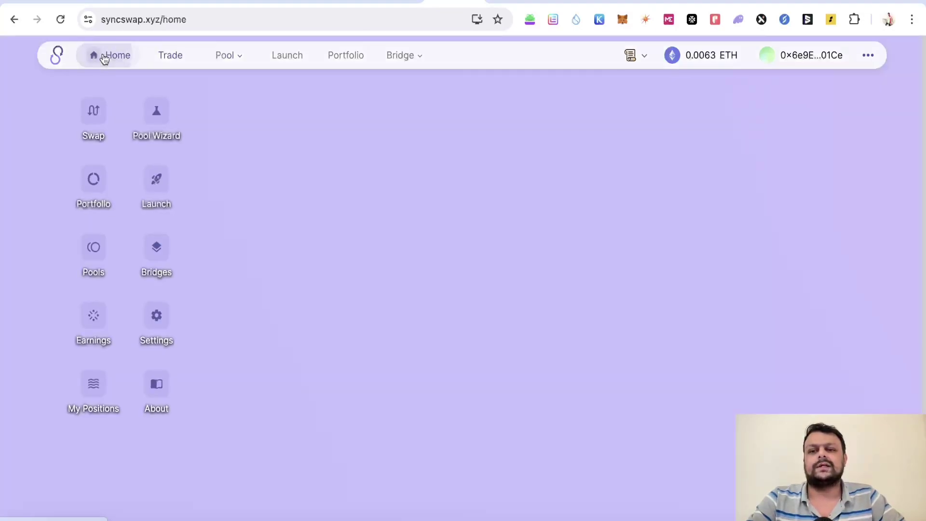
pyautogui.click(167, 58)
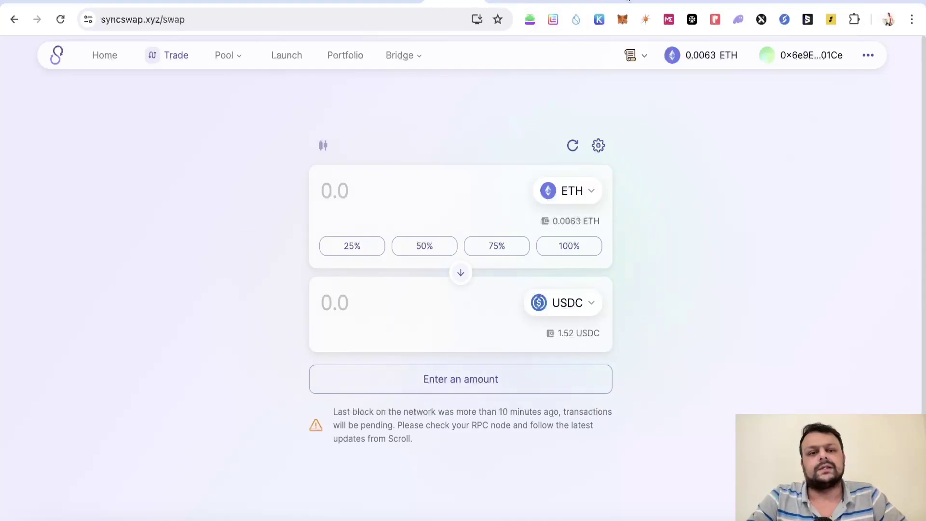
# Step: Read the NFT types section of the Medium guide on minting Scroll developer NFTs and return to SyncSwap
pyautogui.click(630, 1)
pyautogui.scroll(10, 424, 73)
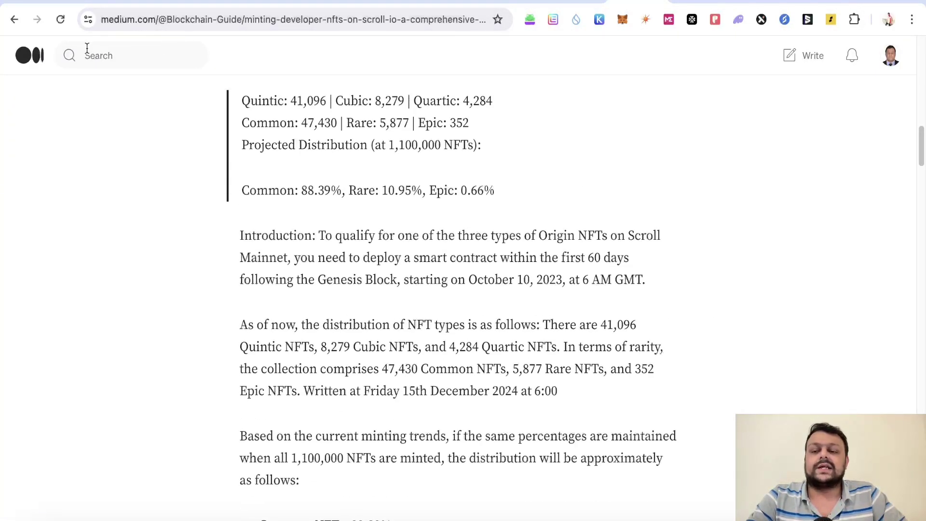
pyautogui.scroll(10, 310, 65)
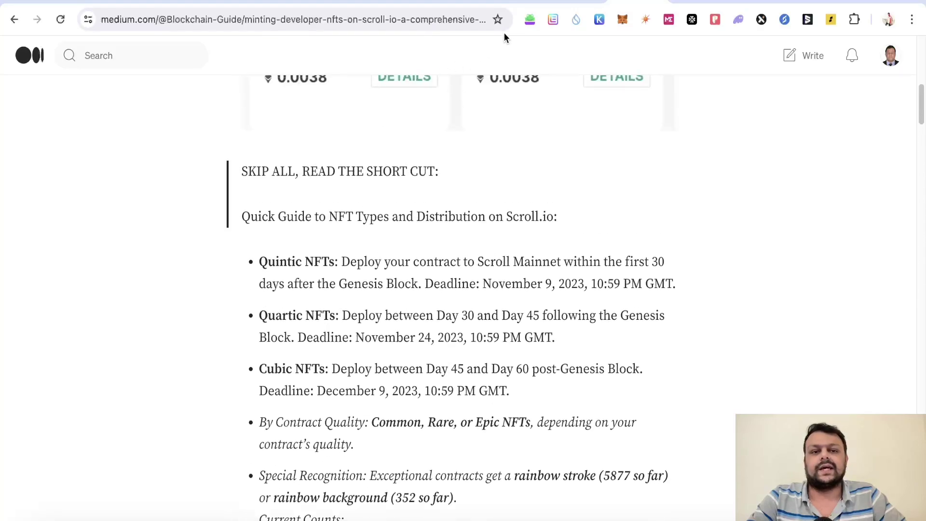
pyautogui.click(453, 2)
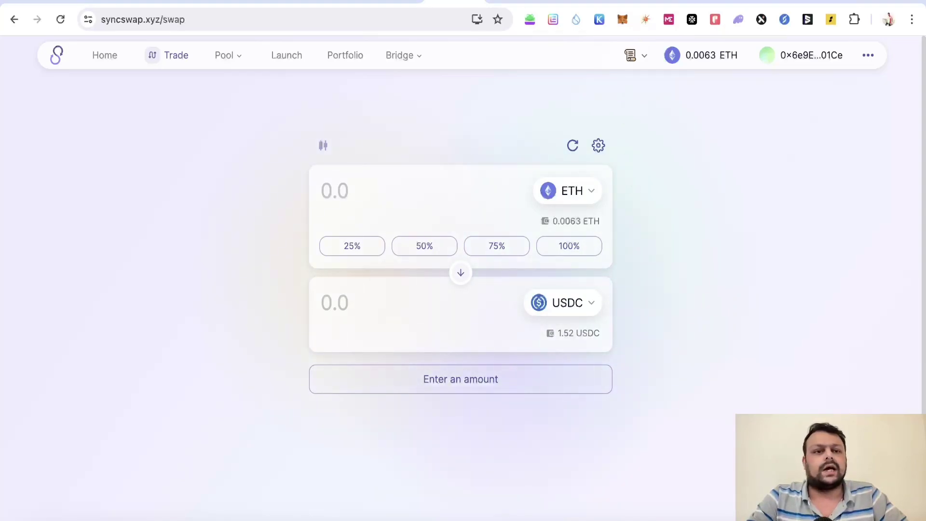
# Step: Switch to Libera and examine the live and upcoming drops and the network selection
pyautogui.click(698, 2)
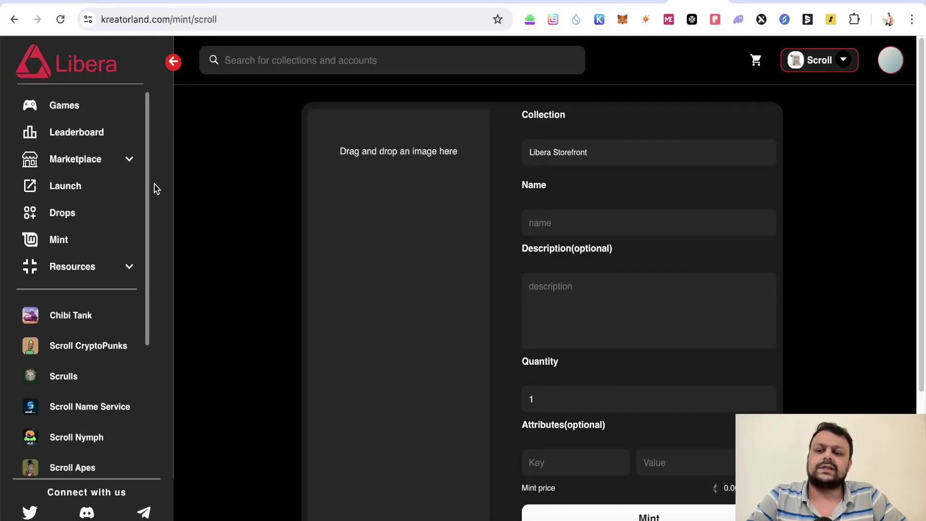
pyautogui.click(70, 224)
pyautogui.scroll(-2, 270, 220)
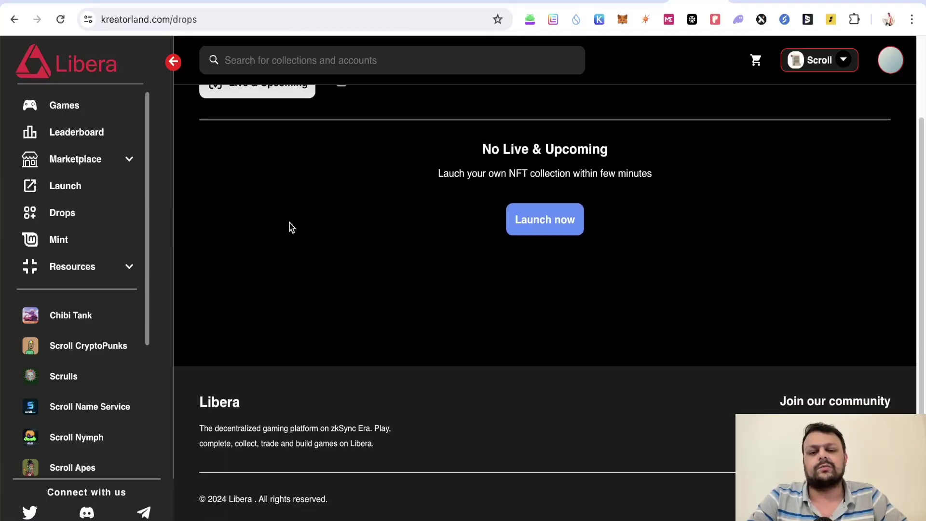
pyautogui.scroll(2, 291, 227)
pyautogui.scroll(-2, 281, 228)
pyautogui.scroll(2, 282, 232)
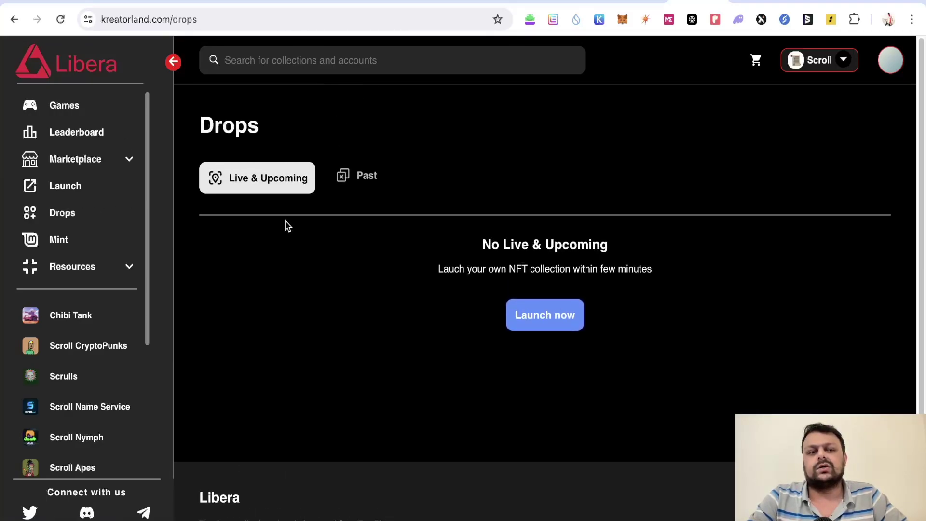
pyautogui.scroll(-1, 285, 229)
pyautogui.scroll(1, 284, 231)
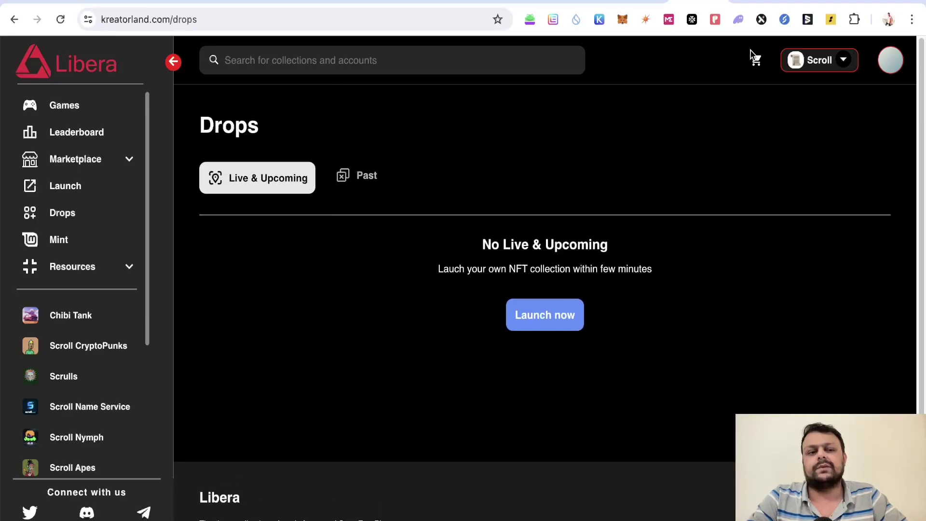
pyautogui.click(832, 66)
pyautogui.click(609, 106)
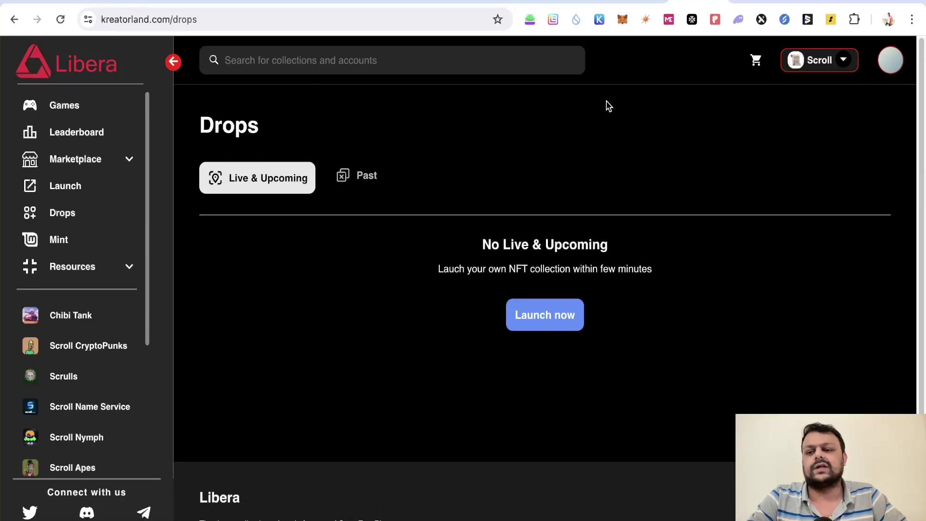
# Step: Open Libera's mint page and examine the name, description, quantity, attributes and mint price parts of the form
pyautogui.click(57, 240)
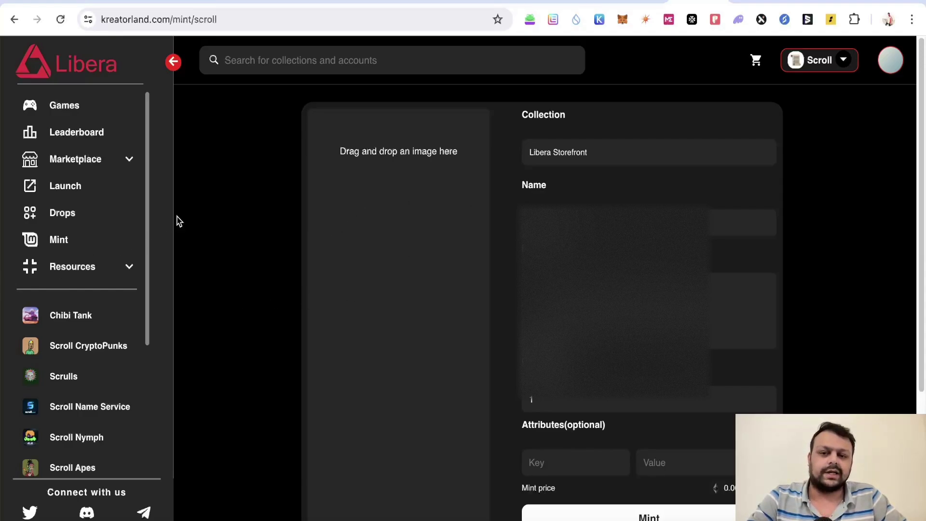
pyautogui.scroll(-3, 426, 227)
pyautogui.scroll(3, 516, 225)
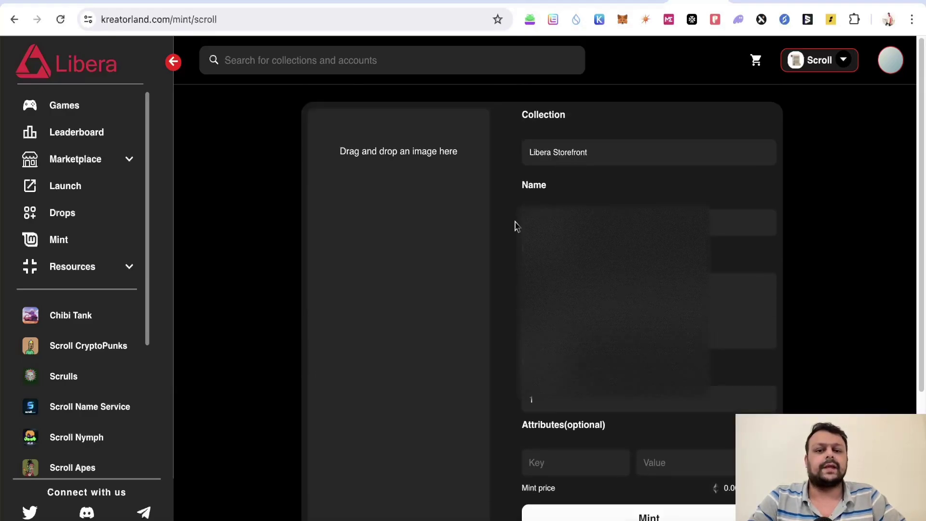
pyautogui.click(615, 223)
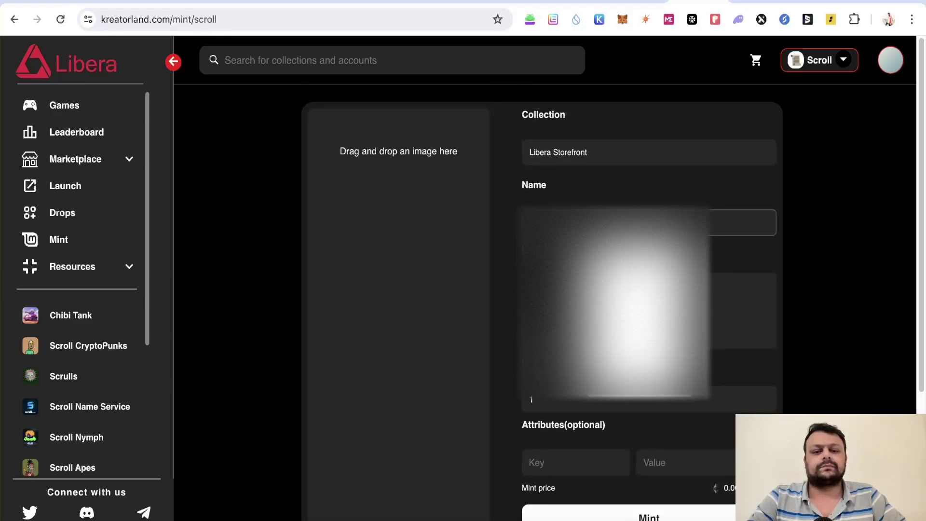
pyautogui.click(769, 260)
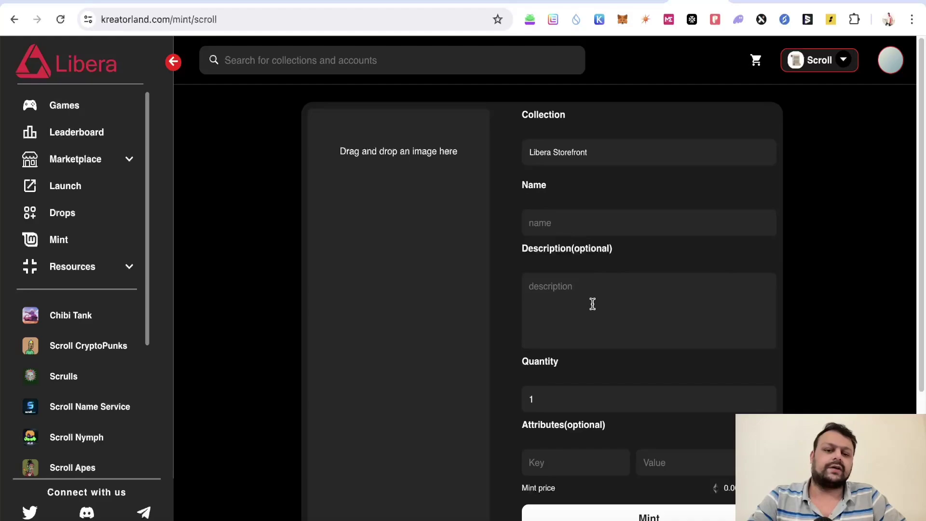
pyautogui.scroll(-3, 588, 303)
pyautogui.scroll(-1, 559, 265)
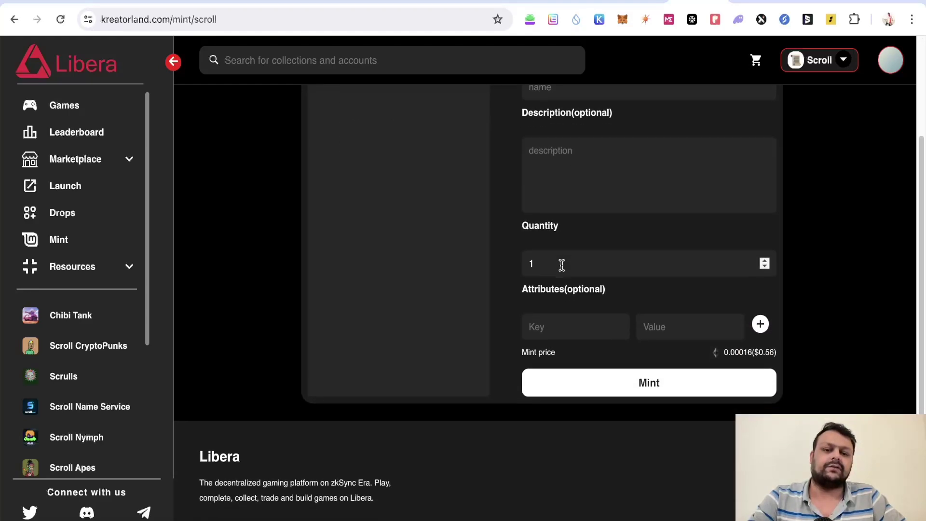
pyautogui.scroll(3, 558, 265)
pyautogui.scroll(-3, 572, 269)
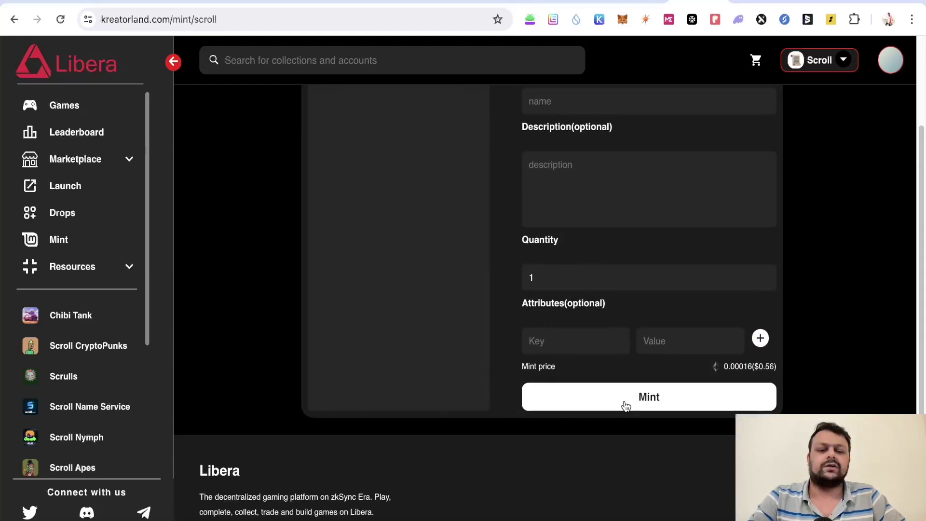
pyautogui.scroll(3, 405, 275)
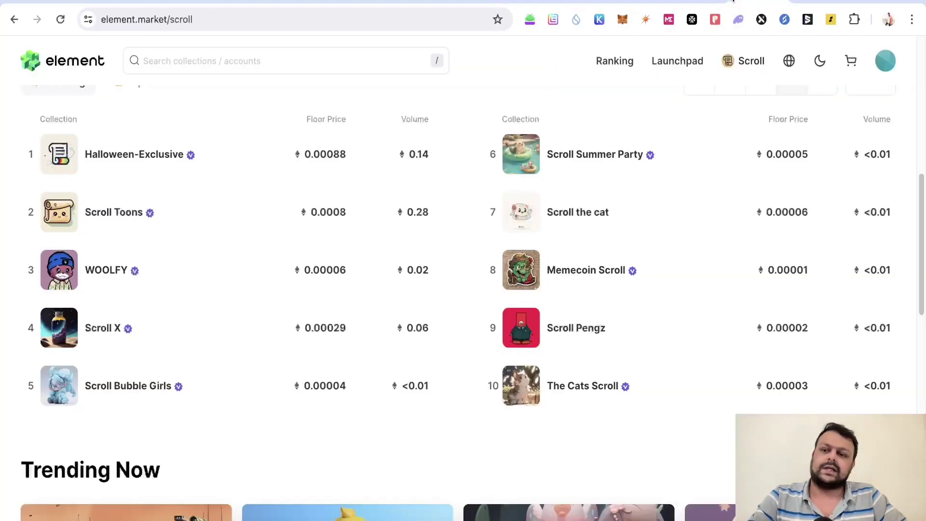
# Step: Look over Element's Scroll home page and its Real Time Data Tracking table of trending collections
pyautogui.scroll(10, 297, 285)
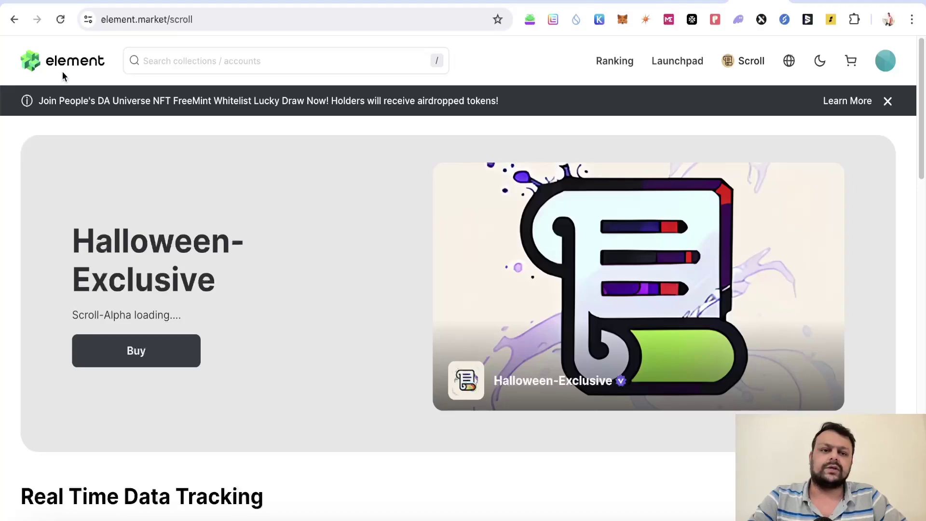
pyautogui.scroll(-10, 363, 323)
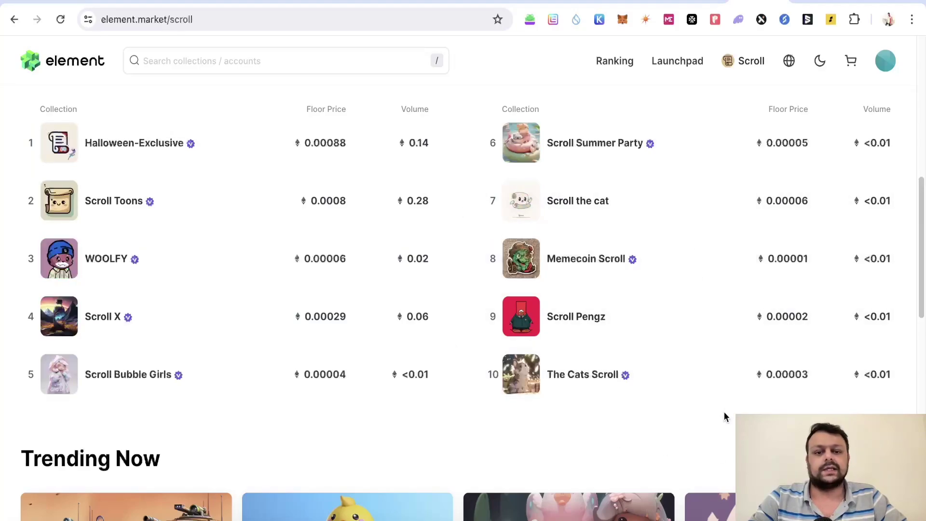
pyautogui.scroll(-2, 723, 413)
pyautogui.scroll(5, 714, 410)
pyautogui.scroll(-1, 697, 397)
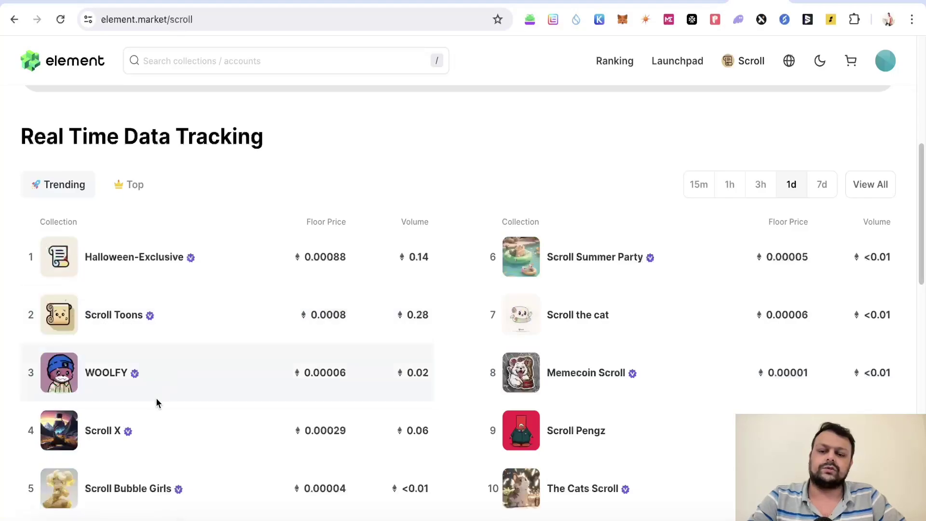
pyautogui.scroll(-1, 145, 391)
# Step: Browse the Trending Now collections on Element, including the second set, and view the rest of the page before returning to its start
pyautogui.scroll(-10, 251, 369)
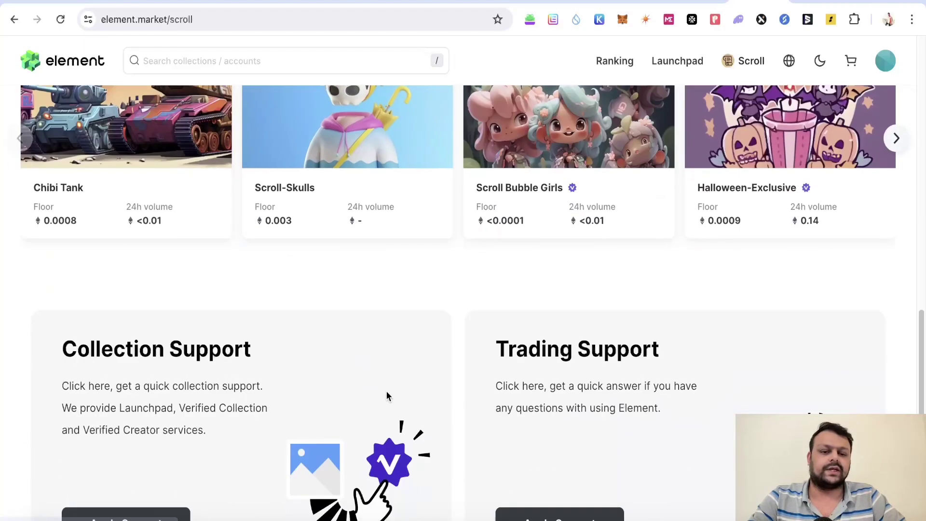
pyautogui.scroll(3, 457, 406)
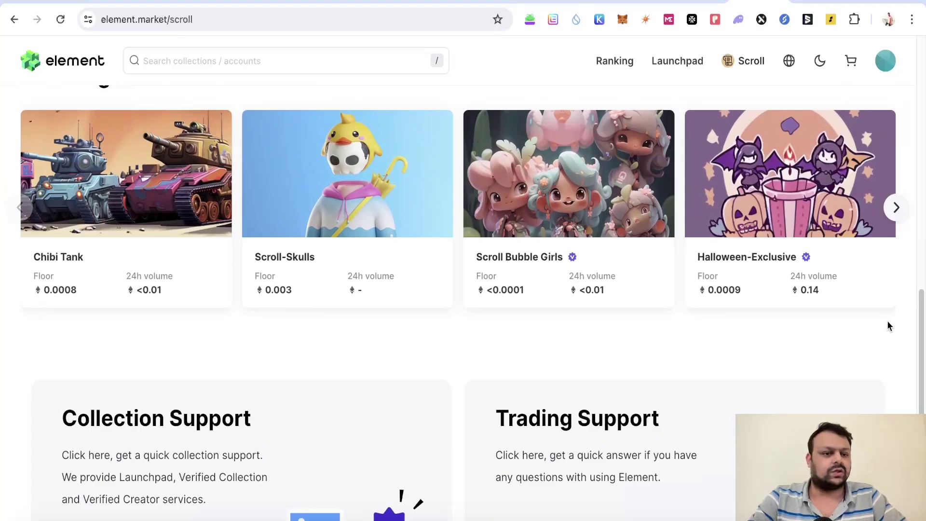
pyautogui.click(896, 212)
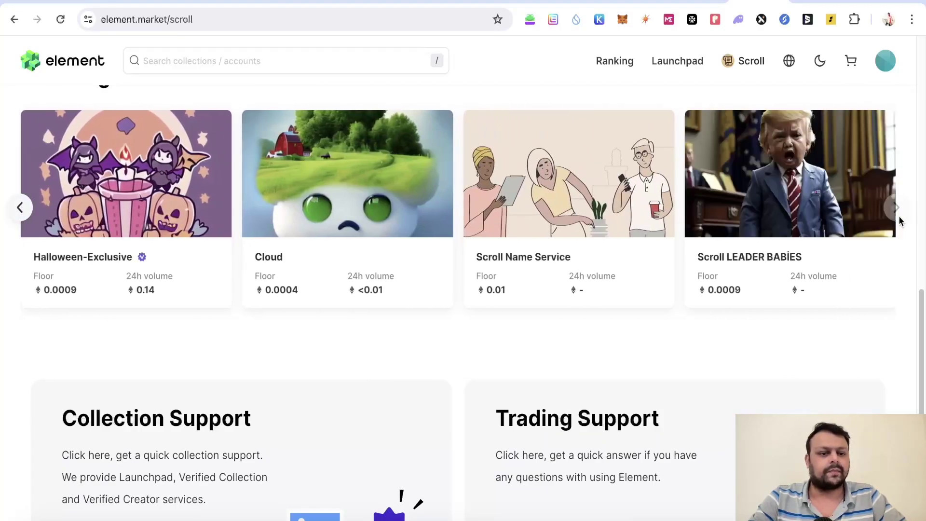
pyautogui.scroll(-7, 447, 402)
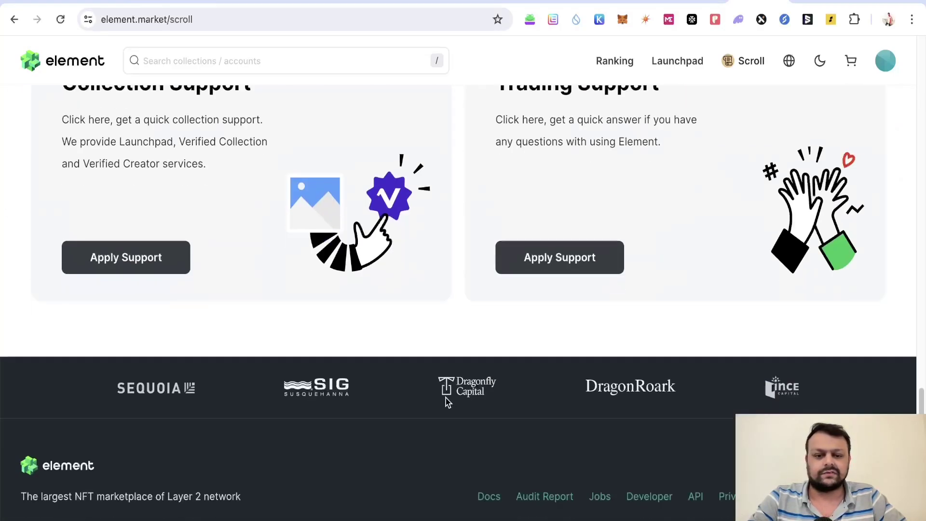
pyautogui.scroll(20, 471, 396)
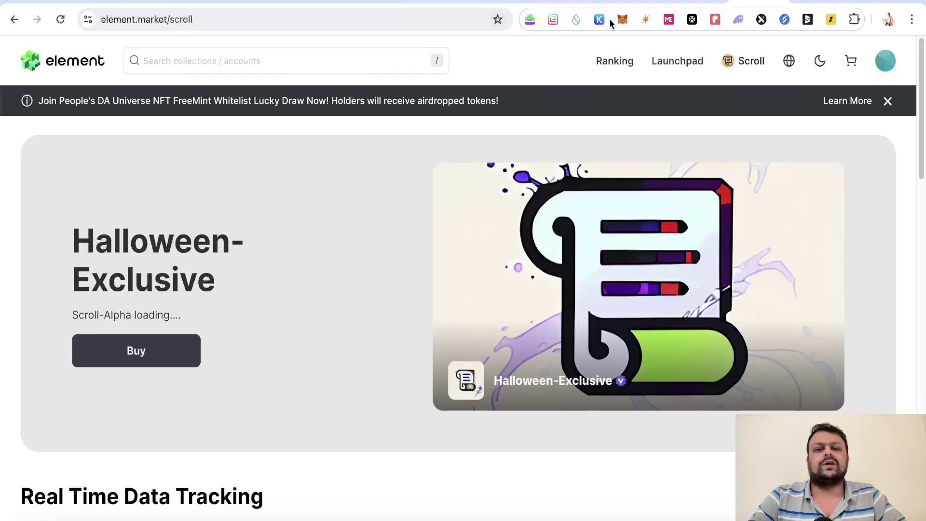
# Step: Switch to Layer3's Scroll ecosystem page and browse through the Scroll Sprint quests
pyautogui.click(806, 2)
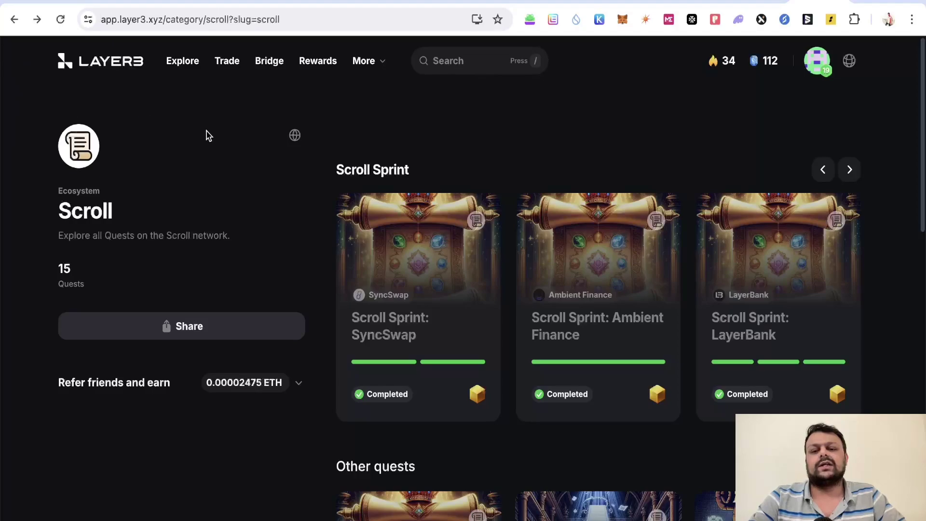
pyautogui.click(849, 169)
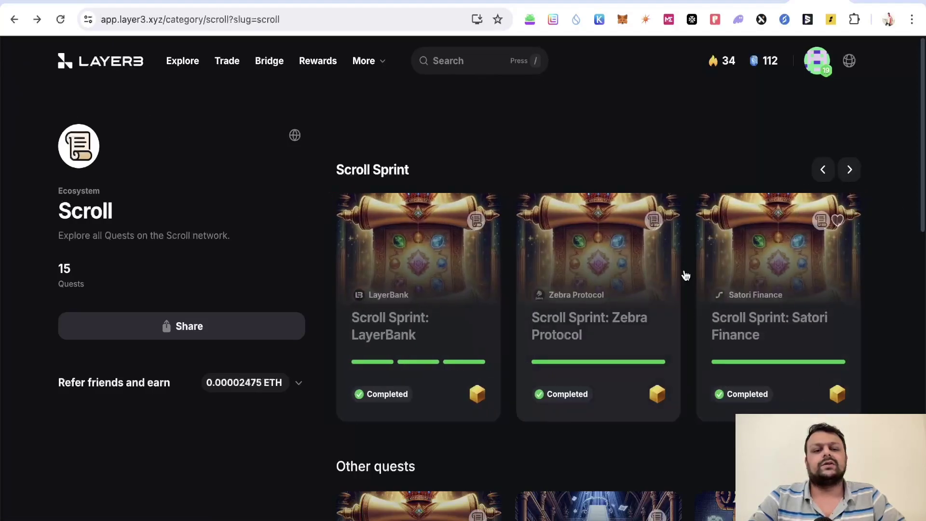
pyautogui.click(823, 169)
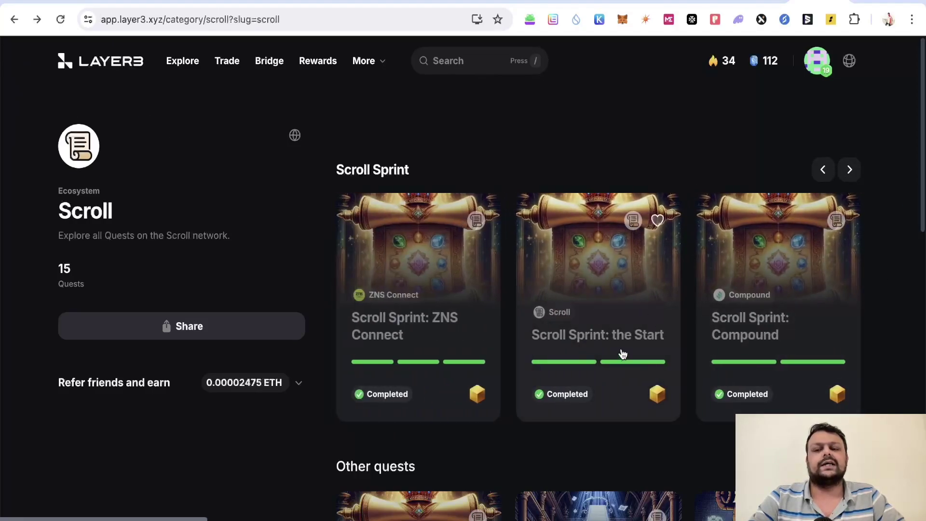
# Step: Go to Layer3's main quests page and open the Airdrop 1 rewards from the progress section
pyautogui.click(115, 63)
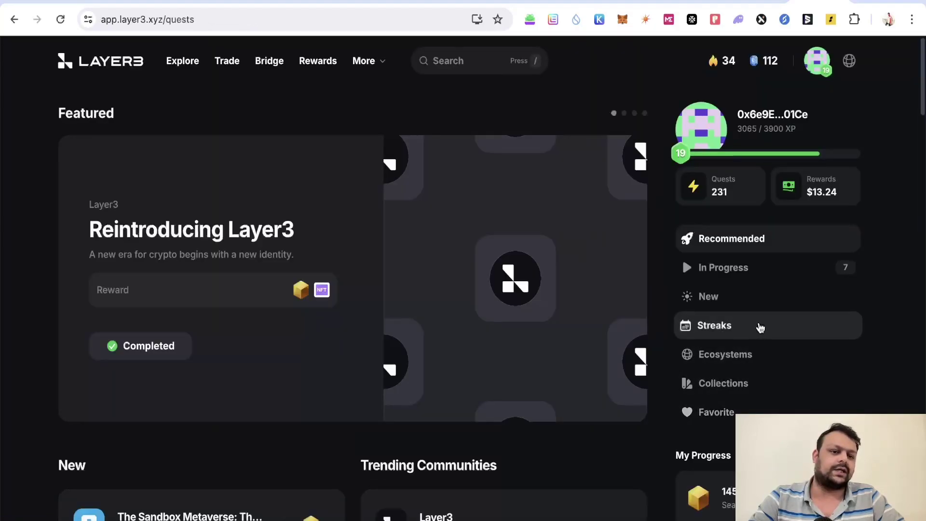
pyautogui.scroll(-3, 820, 337)
pyautogui.click(795, 380)
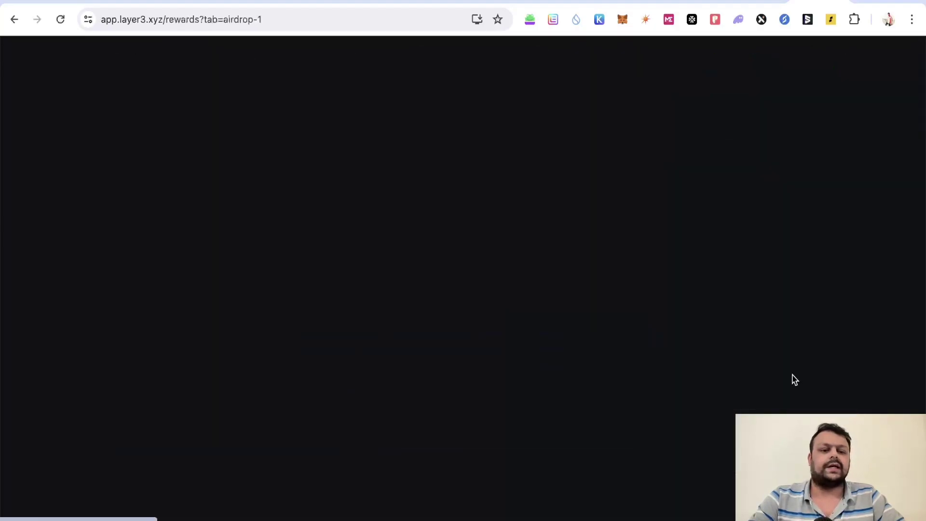
# Step: Examine the Airdrop 1 statistics for level, quests, CUBEs and XP, along with the leaderboard, and return to the start of the Rewards page
pyautogui.scroll(-4, 519, 356)
pyautogui.scroll(2, 495, 336)
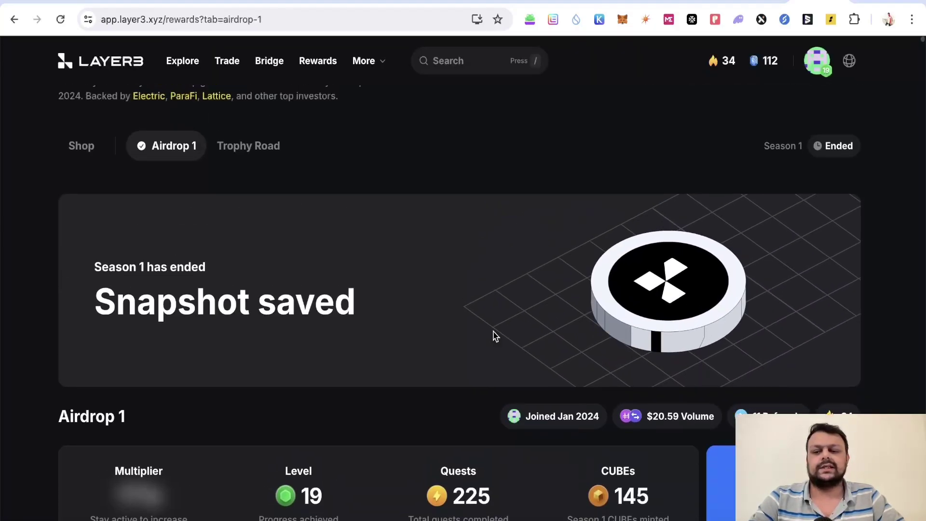
pyautogui.scroll(-1, 278, 434)
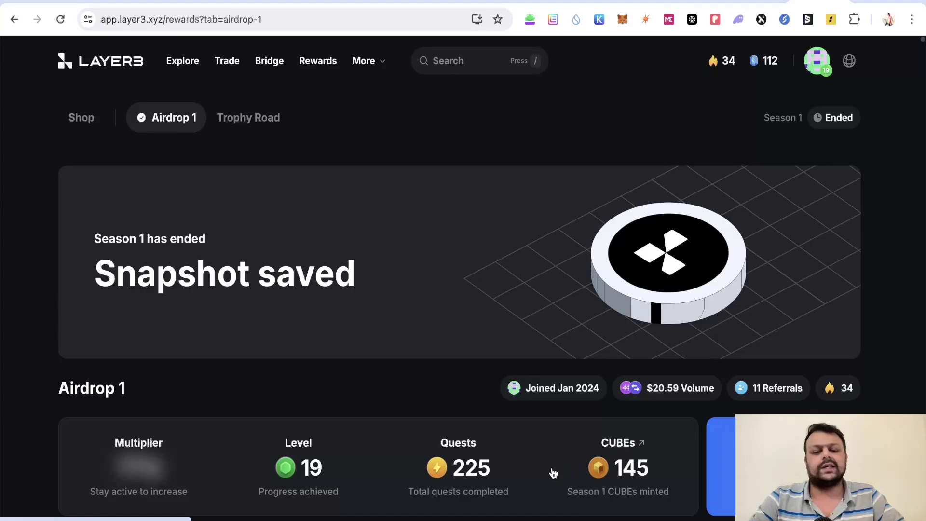
pyautogui.scroll(-1, 620, 492)
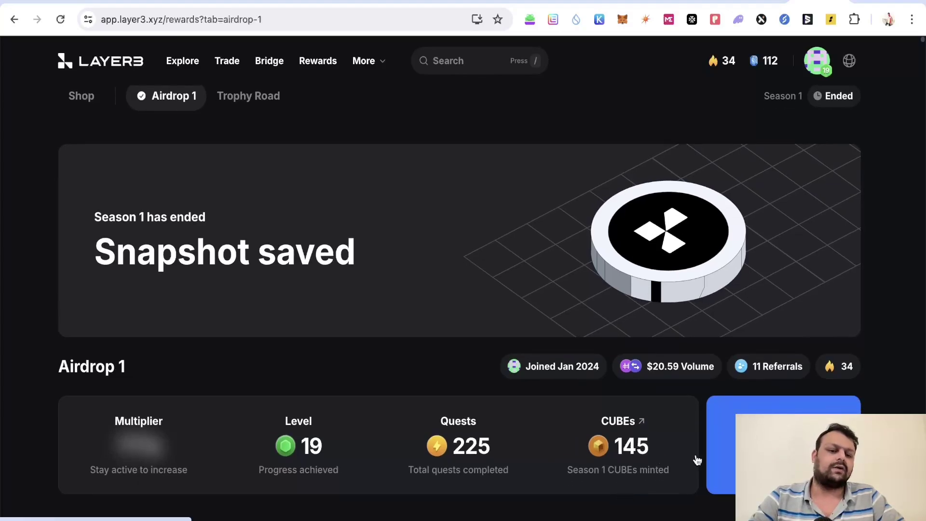
pyautogui.scroll(3, 459, 328)
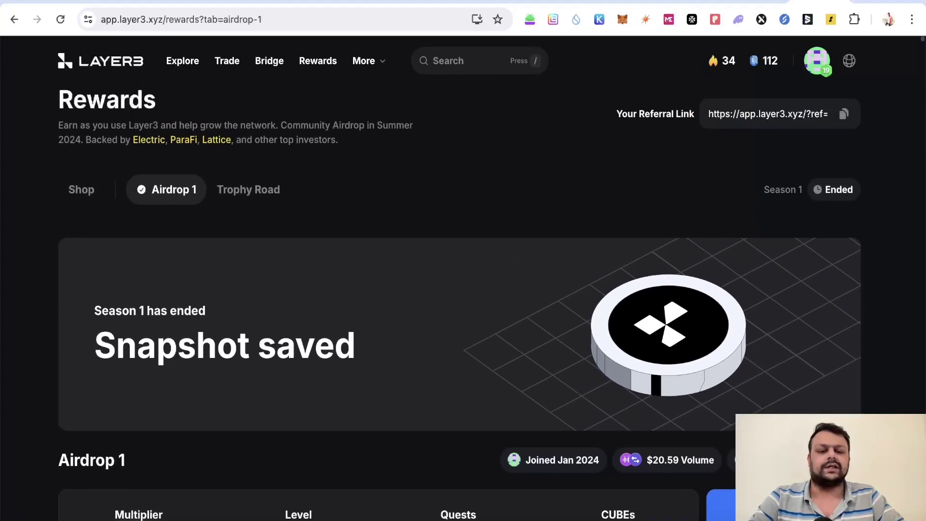
pyautogui.scroll(-5, 459, 280)
pyautogui.scroll(-3, 459, 280)
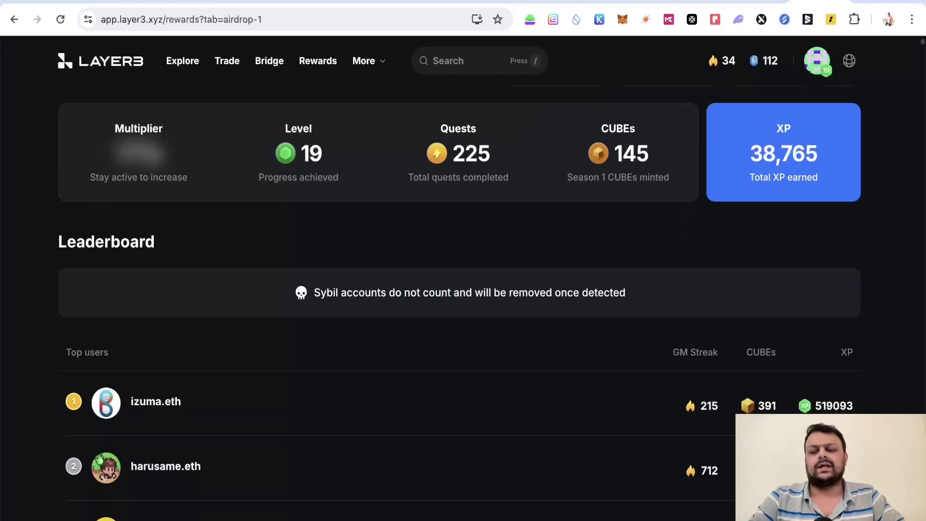
pyautogui.scroll(8, 459, 280)
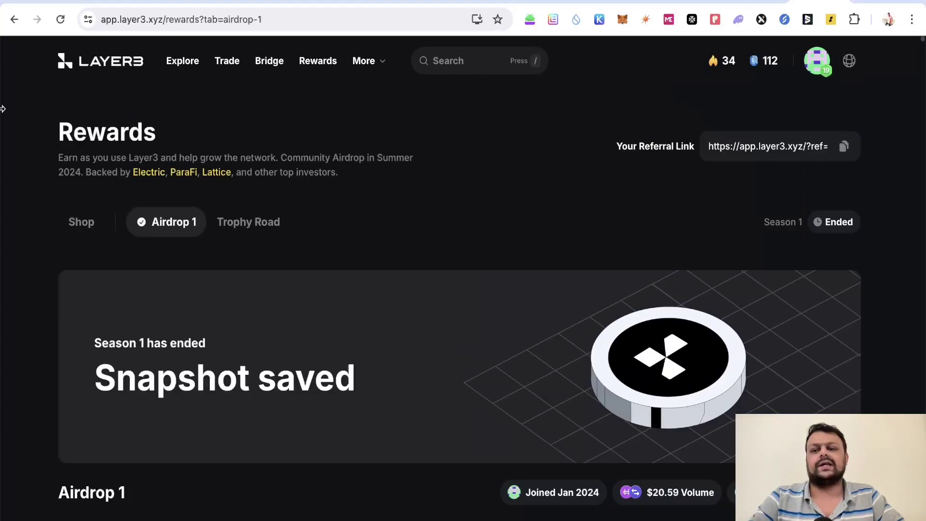